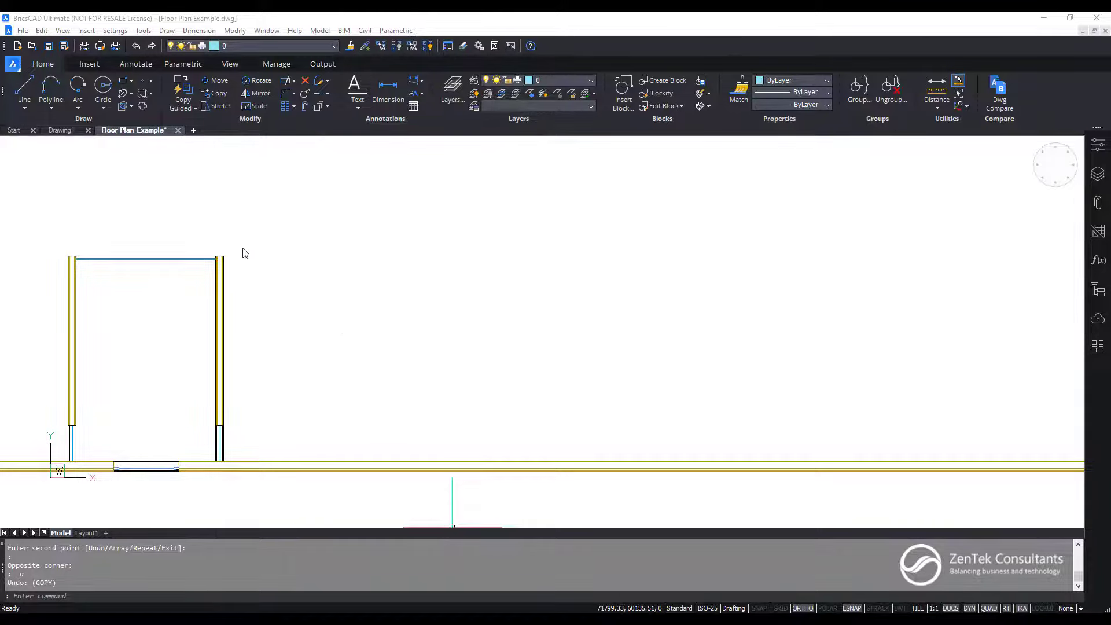
Array-copy the bay's top wall and right column into 12 bays from its lower-left corner.
{"action": "left_click", "coordinate": [220, 94]}
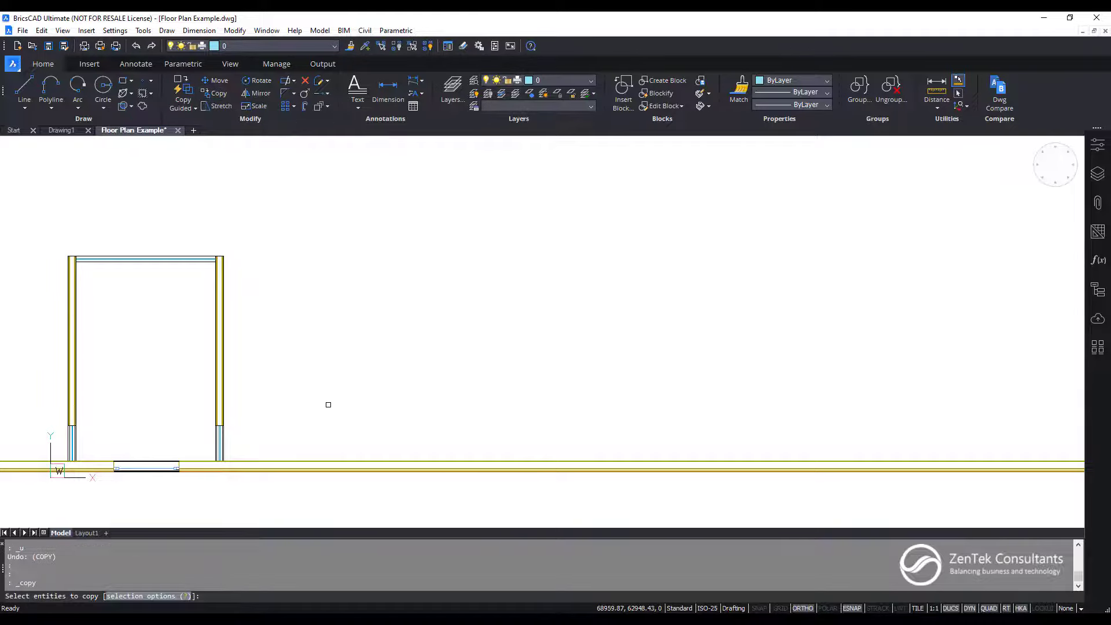
{"action": "left_click", "coordinate": [280, 215]}
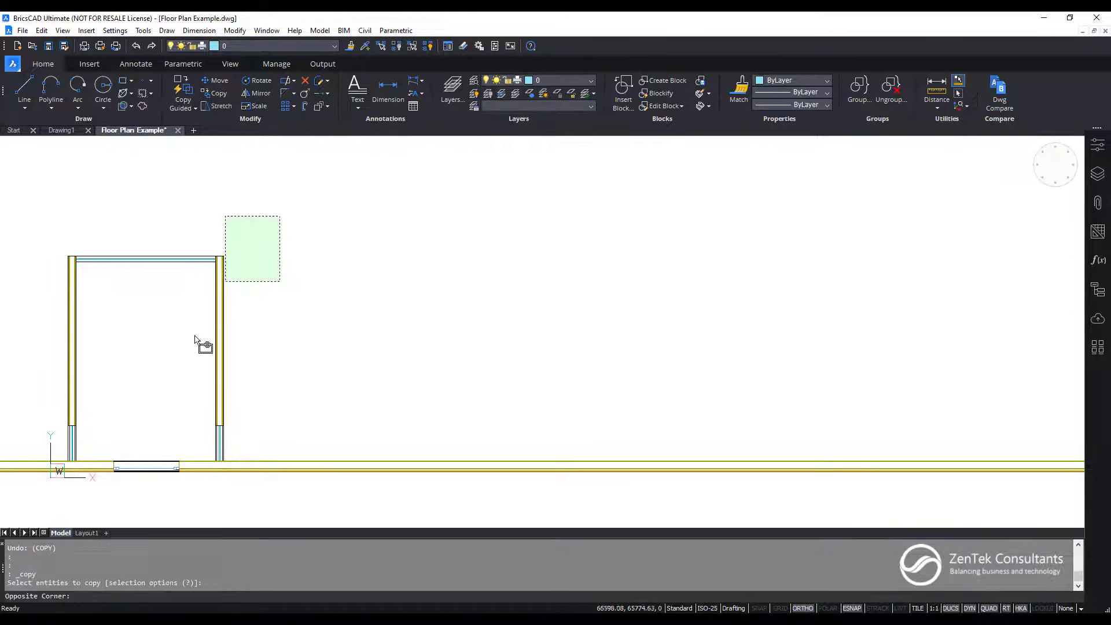
{"action": "left_click", "coordinate": [137, 453]}
{"action": "key", "text": "Return"}
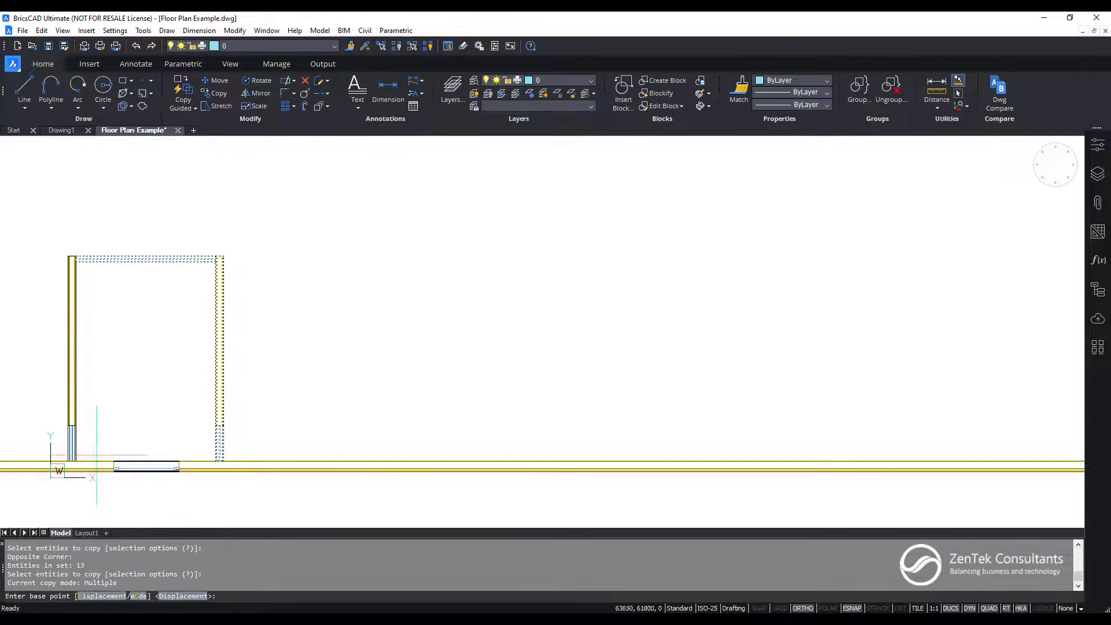
{"action": "left_click", "coordinate": [68, 461]}
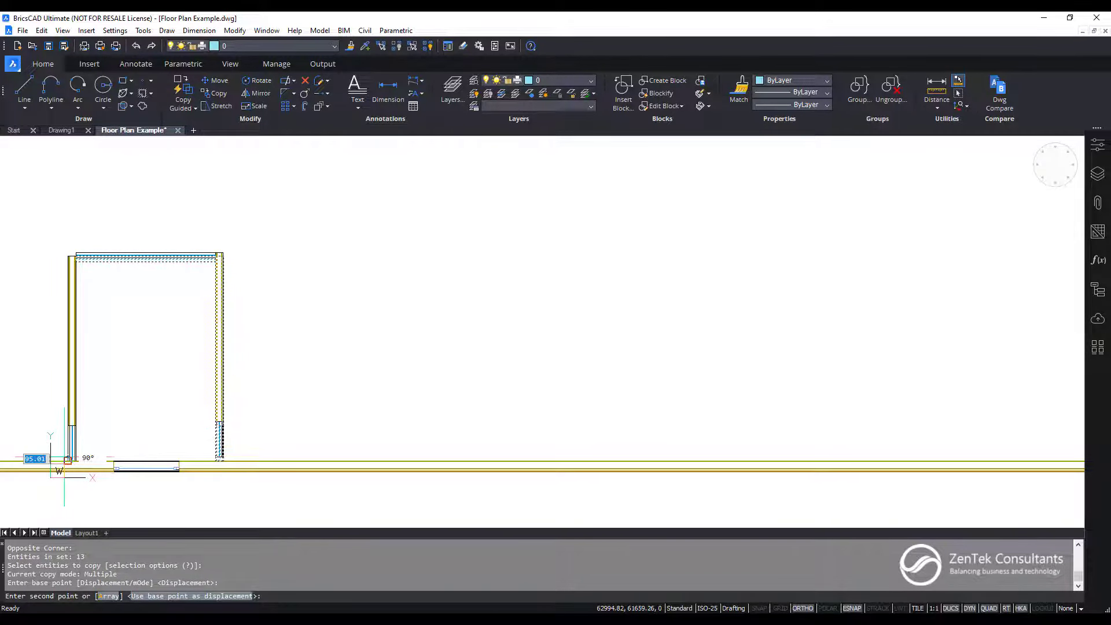
{"action": "left_click", "coordinate": [109, 597]}
{"action": "type", "text": "12"}
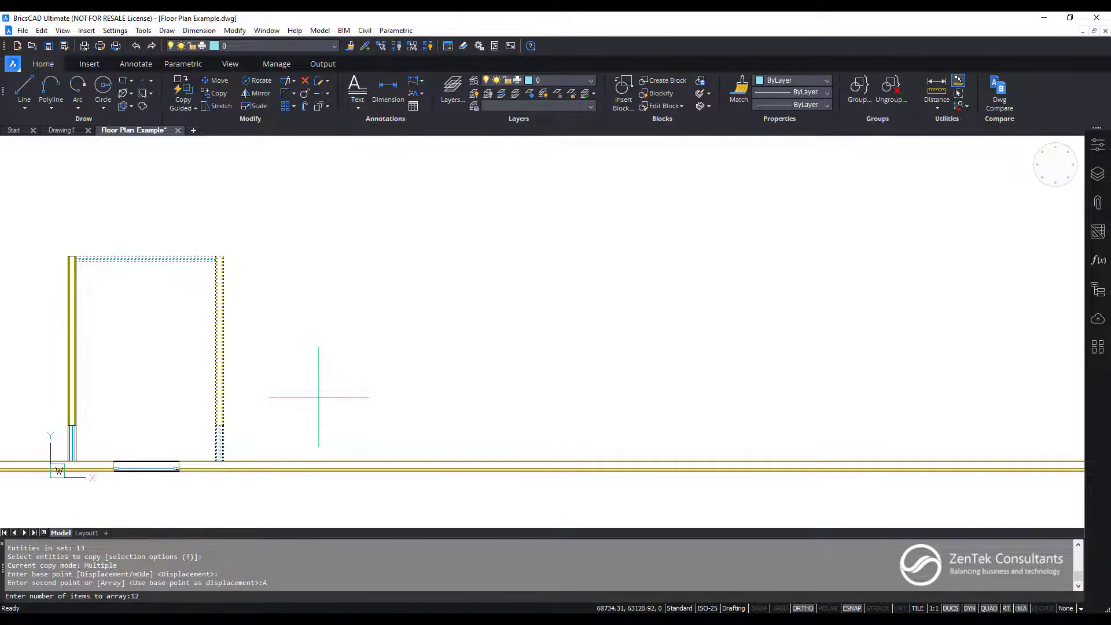
{"action": "key", "text": "Return"}
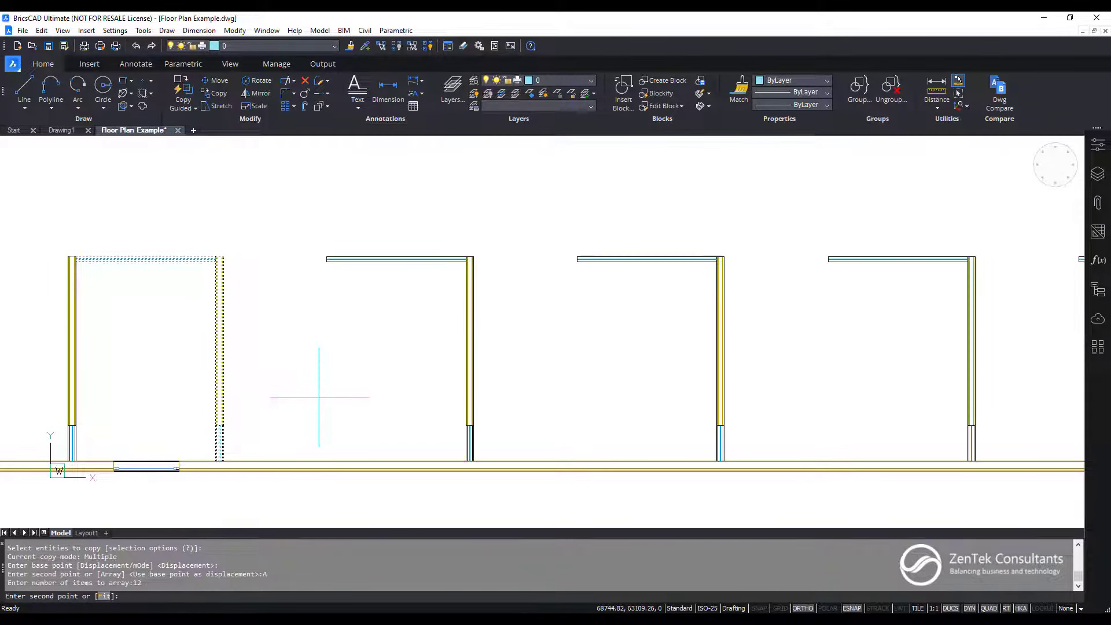
{"action": "left_click", "coordinate": [216, 461]}
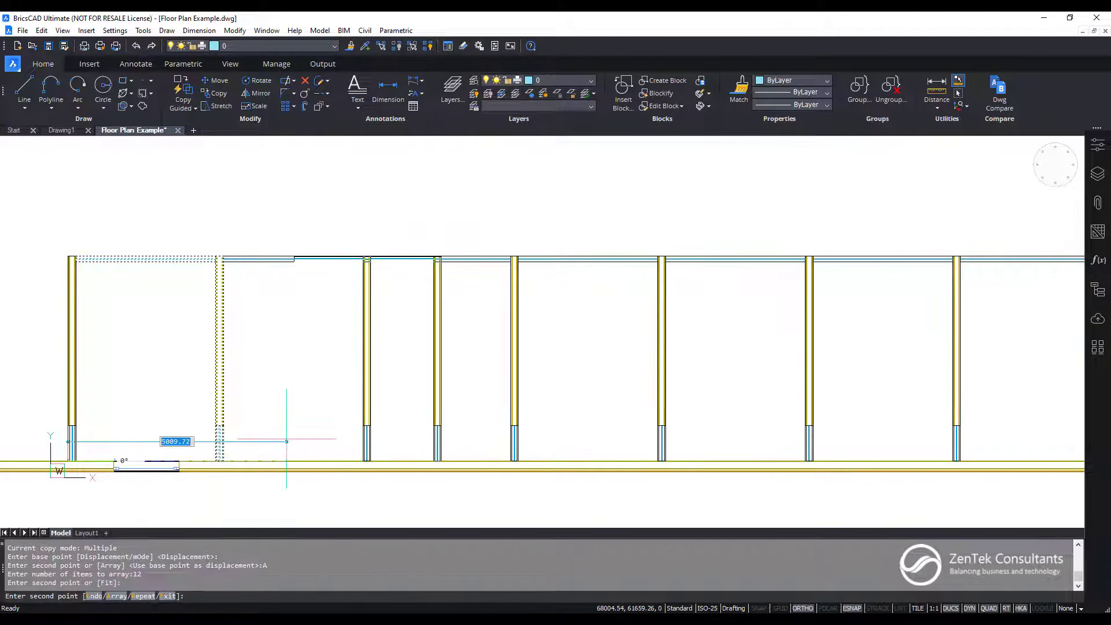
{"action": "key", "text": "Return"}
{"action": "scroll", "coordinate": [285, 439], "scroll_direction": "down", "scroll_amount": 2}
{"action": "mouse_move", "coordinate": [319, 442]}
{"action": "middle_mouse_down"}
{"action": "mouse_move", "coordinate": [187, 434]}
{"action": "mouse_move", "coordinate": [252, 430]}
{"action": "mouse_move", "coordinate": [241, 434]}
{"action": "middle_mouse_up"}
{"action": "scroll", "coordinate": [253, 426], "scroll_direction": "up", "scroll_amount": 1}
{"action": "scroll", "coordinate": [253, 426], "scroll_direction": "down", "scroll_amount": 1}
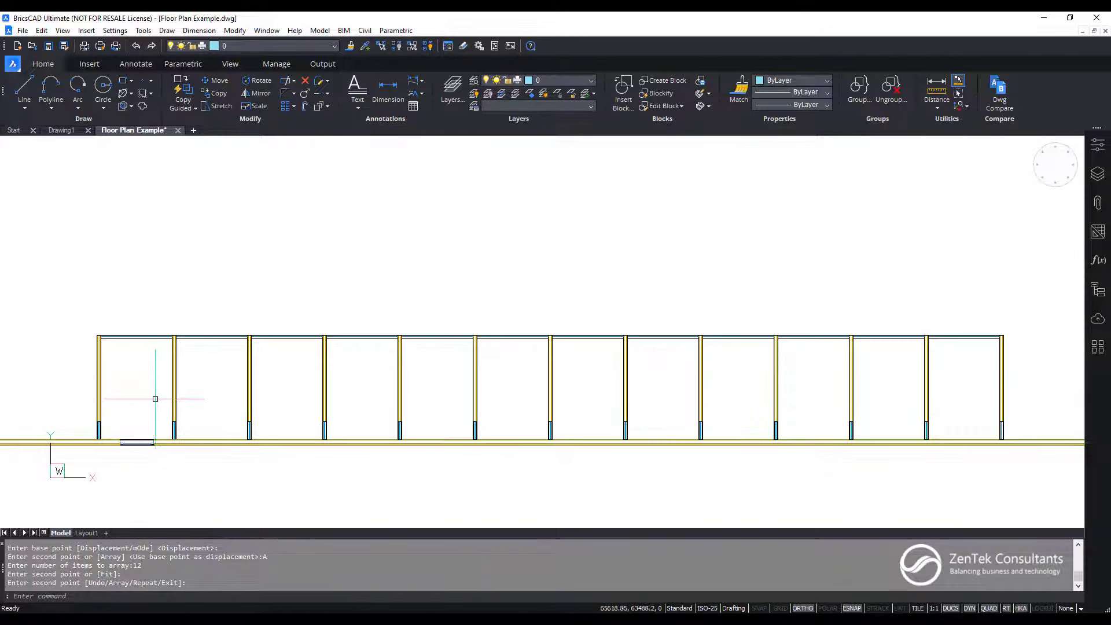
{"action": "mouse_move", "coordinate": [175, 408]}
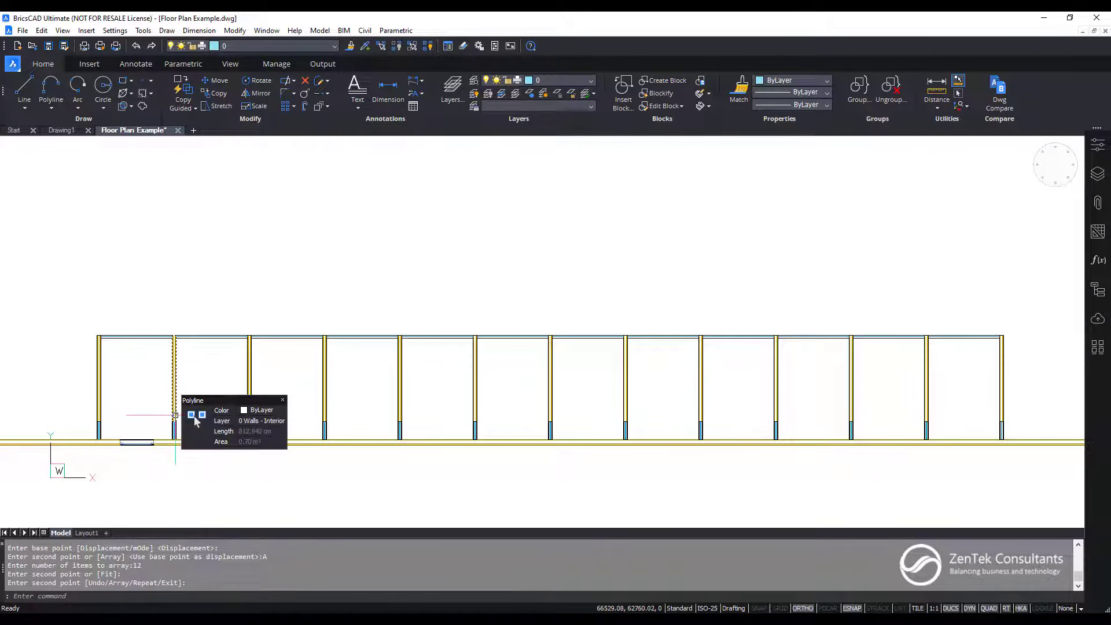
{"action": "scroll", "coordinate": [104, 458], "scroll_direction": "up", "scroll_amount": 2}
{"action": "scroll", "coordinate": [105, 458], "scroll_direction": "up", "scroll_amount": 3}
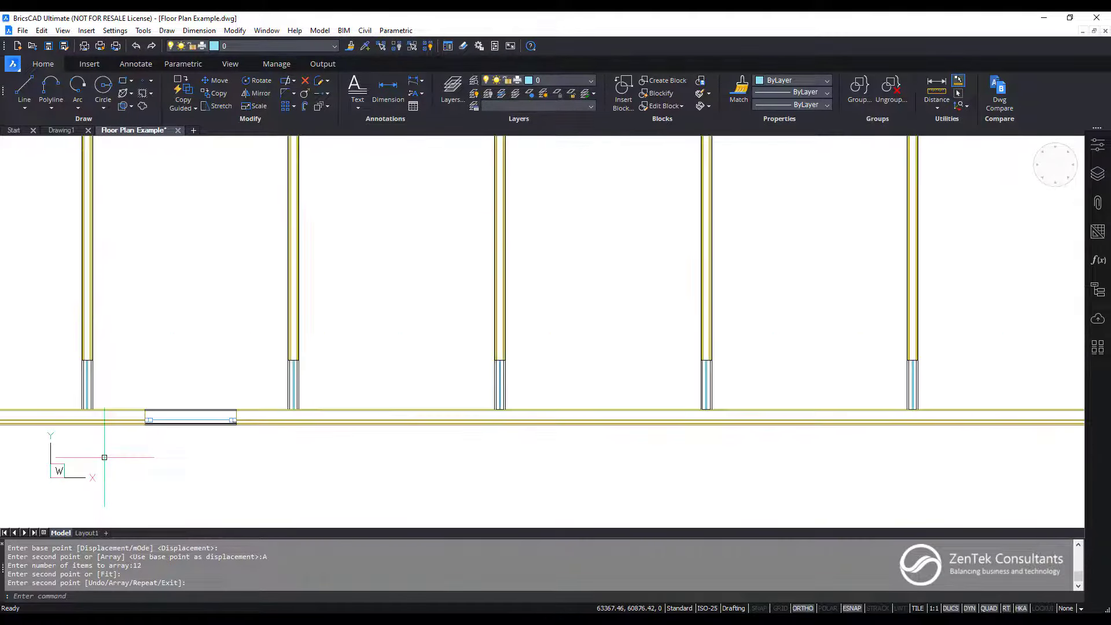
{"action": "left_click", "coordinate": [111, 458]}
{"action": "left_click", "coordinate": [254, 377]}
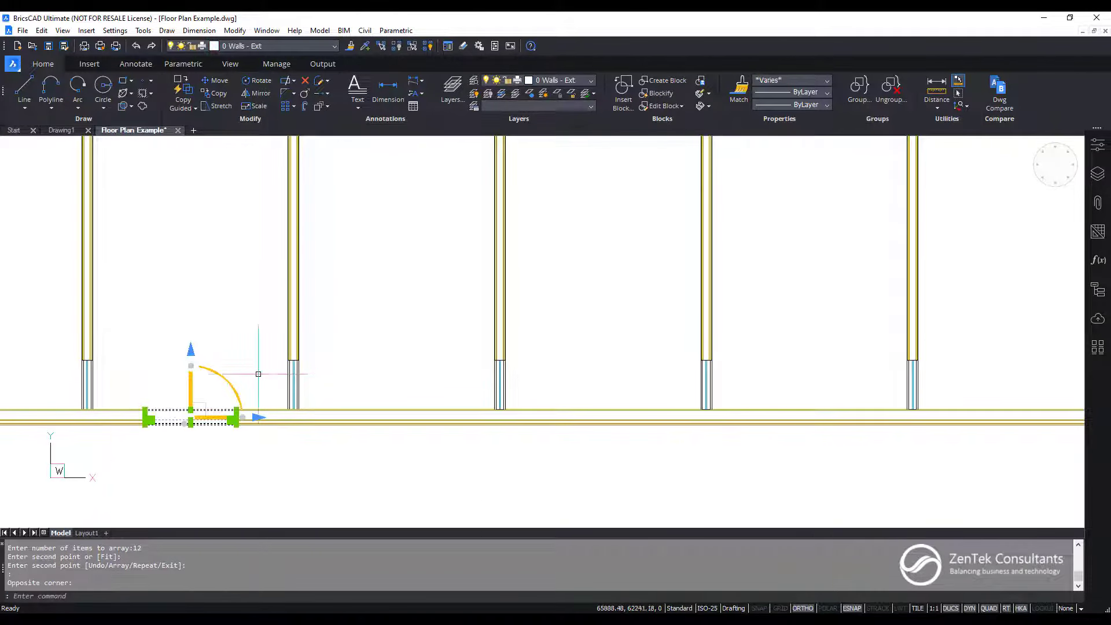
{"action": "key", "text": "Escape"}
{"action": "scroll", "coordinate": [143, 409], "scroll_direction": "up", "scroll_amount": 3}
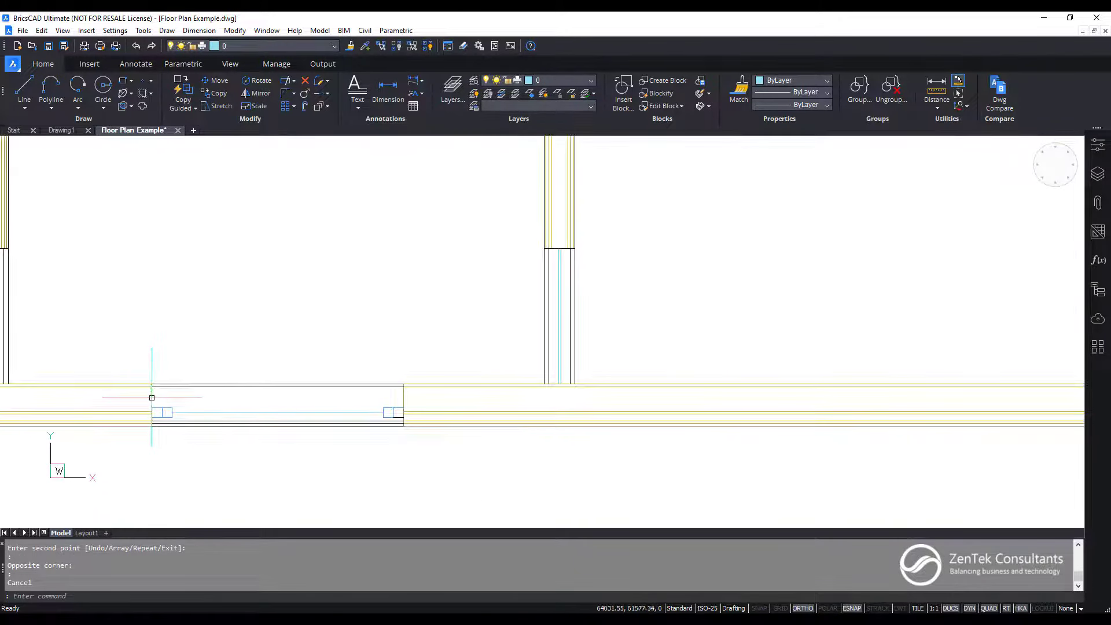
{"action": "left_click", "coordinate": [152, 398]}
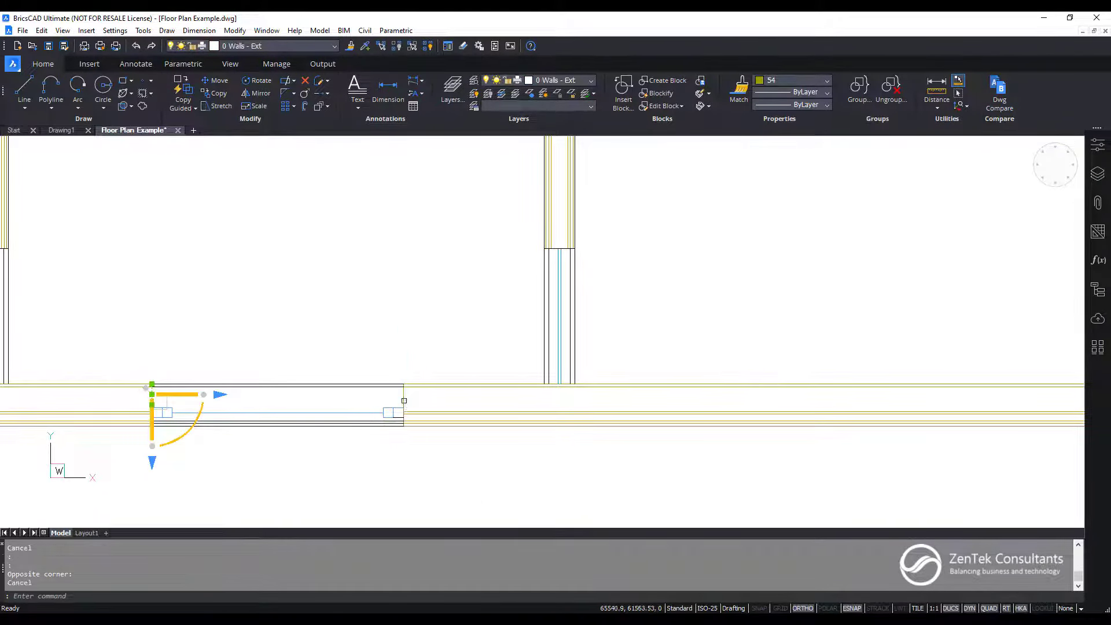
{"action": "key", "text": "Delete"}
{"action": "left_click", "coordinate": [128, 360]}
{"action": "key", "text": "Escape"}
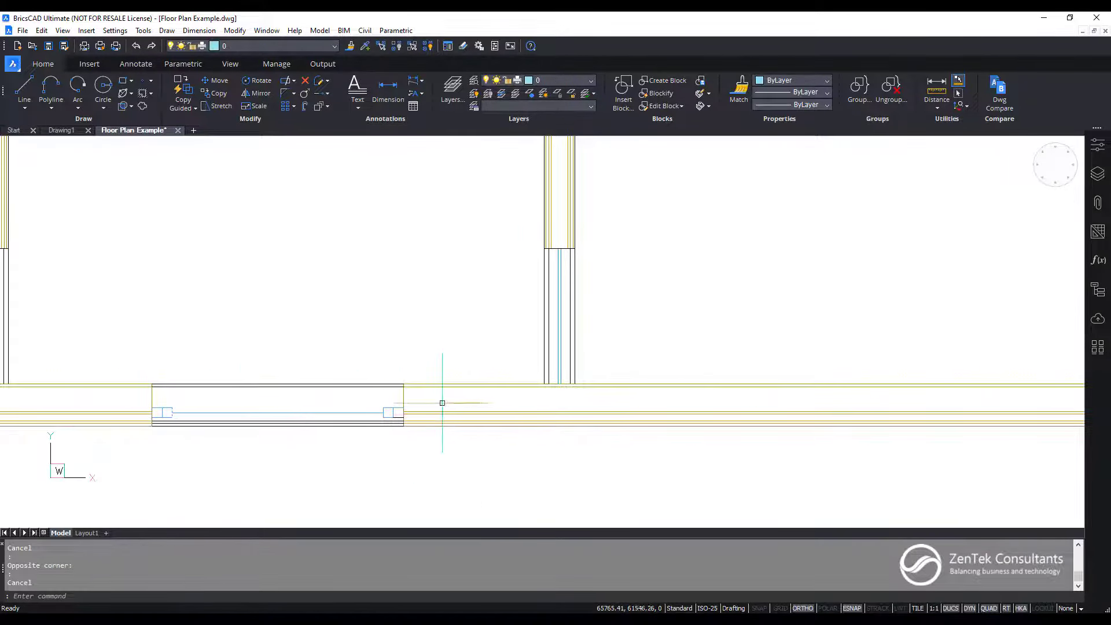
{"action": "left_click", "coordinate": [445, 415]}
{"action": "key", "text": "Escape"}
{"action": "scroll", "coordinate": [576, 428], "scroll_direction": "down", "scroll_amount": 3}
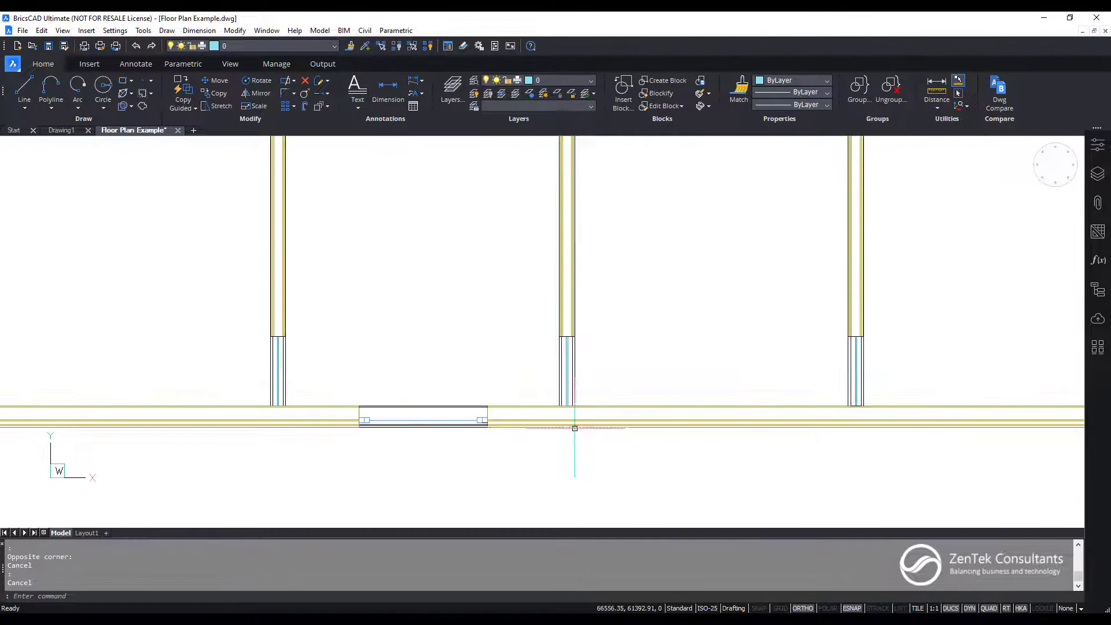
{"action": "left_click", "coordinate": [669, 418]}
{"action": "scroll", "coordinate": [337, 469], "scroll_direction": "down", "scroll_amount": 3}
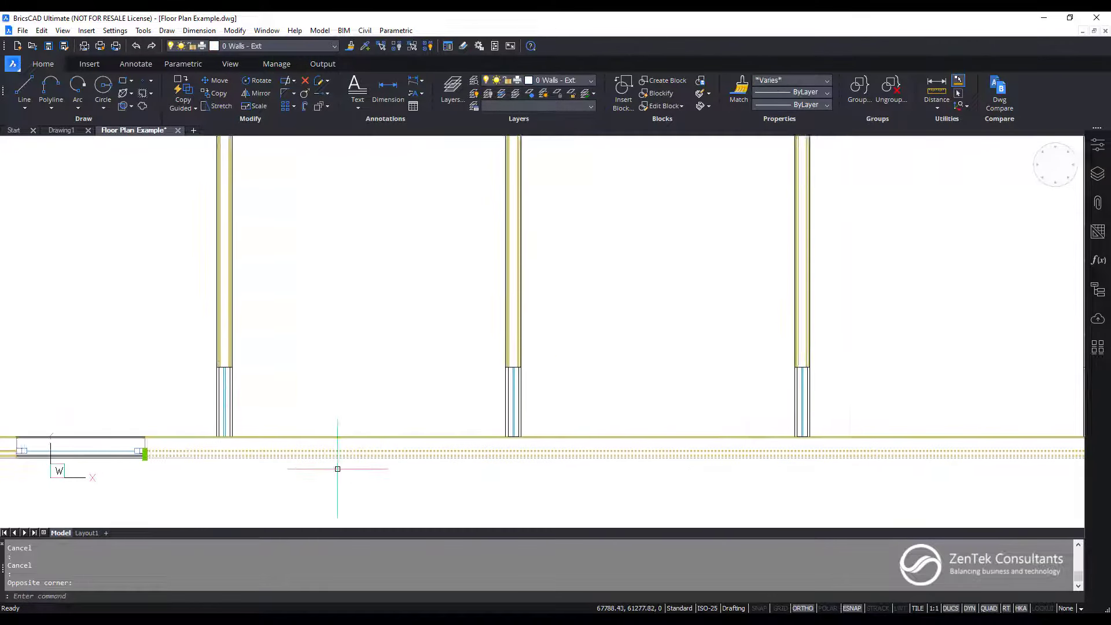
{"action": "scroll", "coordinate": [337, 469], "scroll_direction": "down", "scroll_amount": 3}
{"action": "scroll", "coordinate": [276, 467], "scroll_direction": "up", "scroll_amount": 3}
{"action": "key", "text": "Escape"}
{"action": "scroll", "coordinate": [276, 467], "scroll_direction": "down", "scroll_amount": 3}
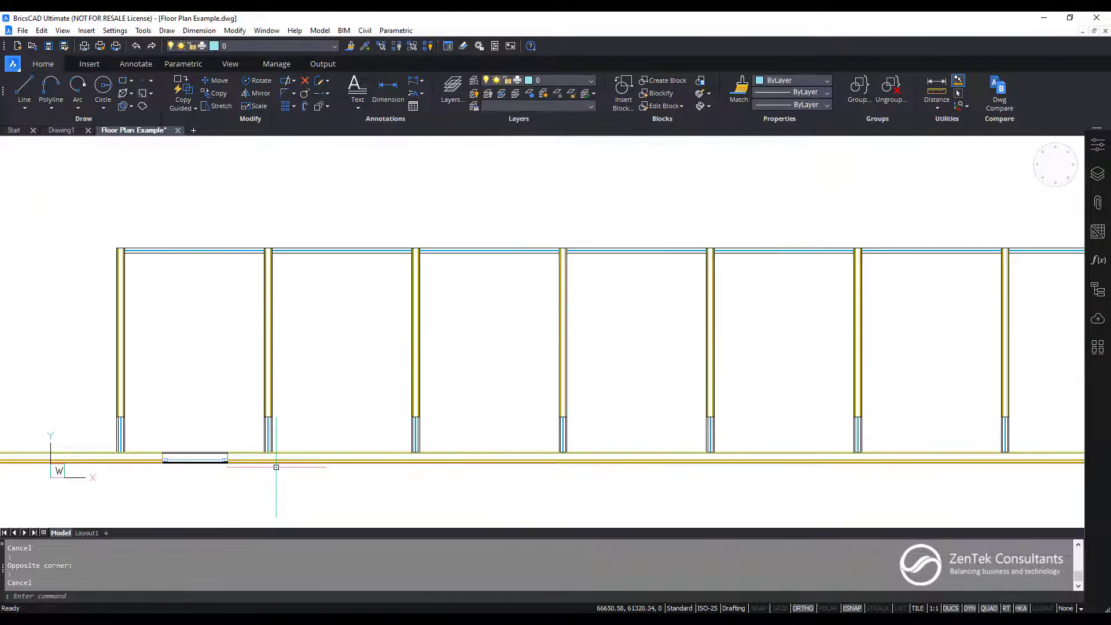
{"action": "middle_click_drag", "start_coordinate": [276, 467], "coordinate": [151, 453]}
{"action": "scroll", "coordinate": [203, 455], "scroll_direction": "down", "scroll_amount": 1}
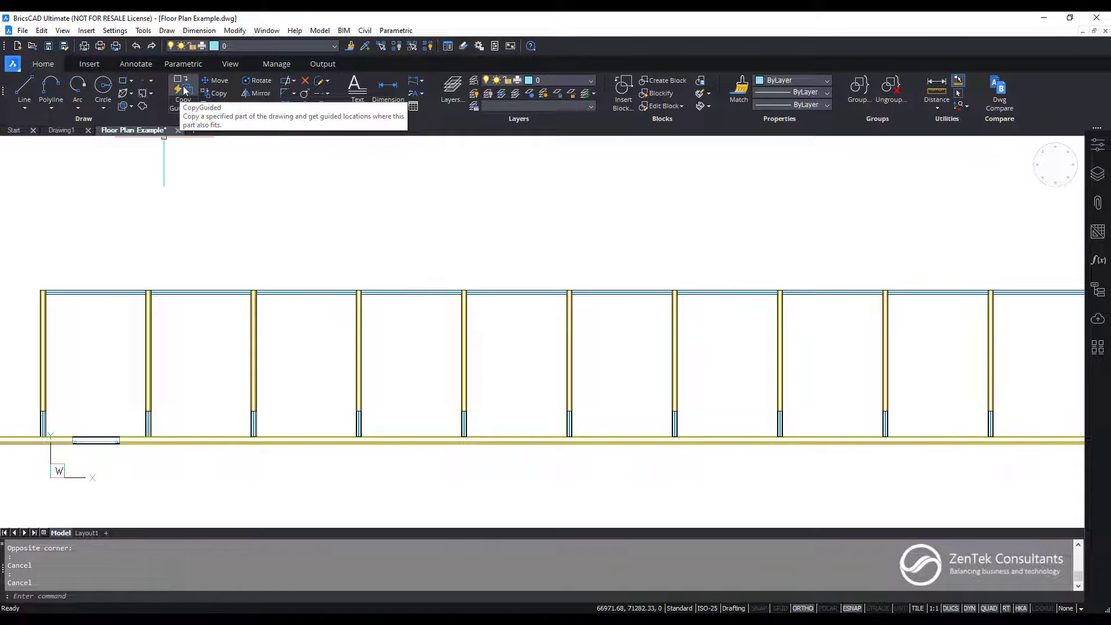
Start Copy Guided and window-select the wall window to copy.
{"action": "left_click", "coordinate": [185, 91]}
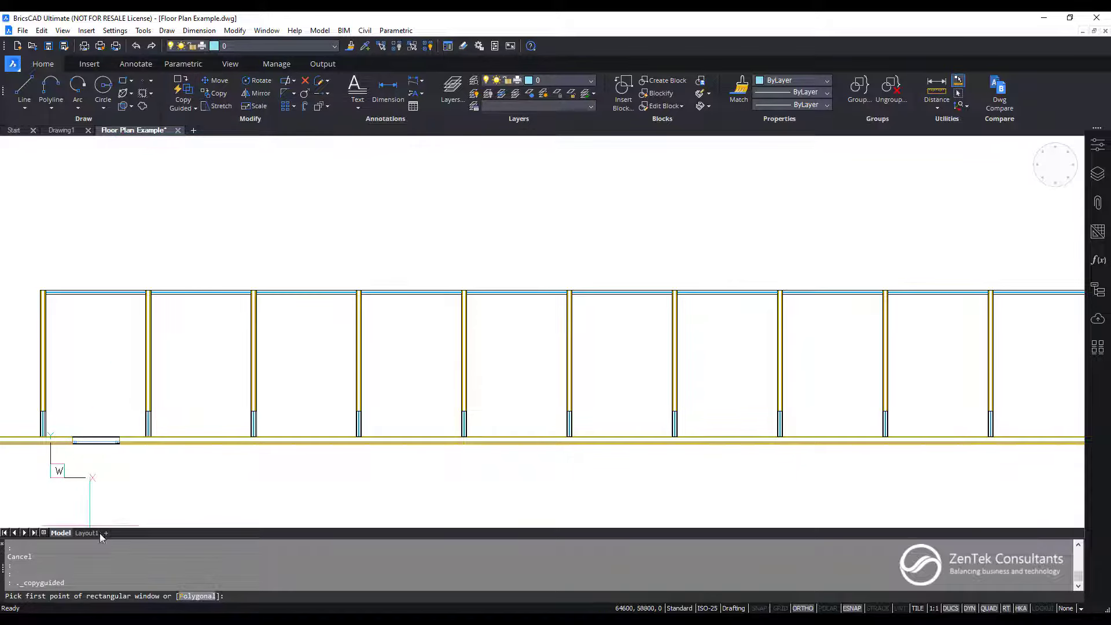
{"action": "left_click", "coordinate": [51, 476]}
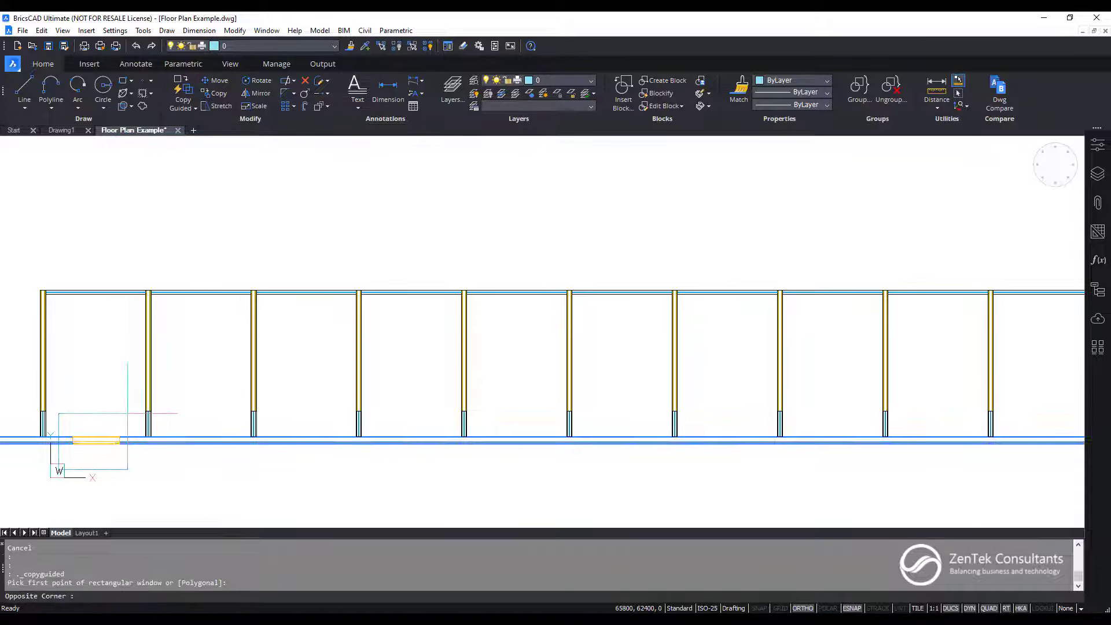
{"action": "left_click", "coordinate": [131, 411]}
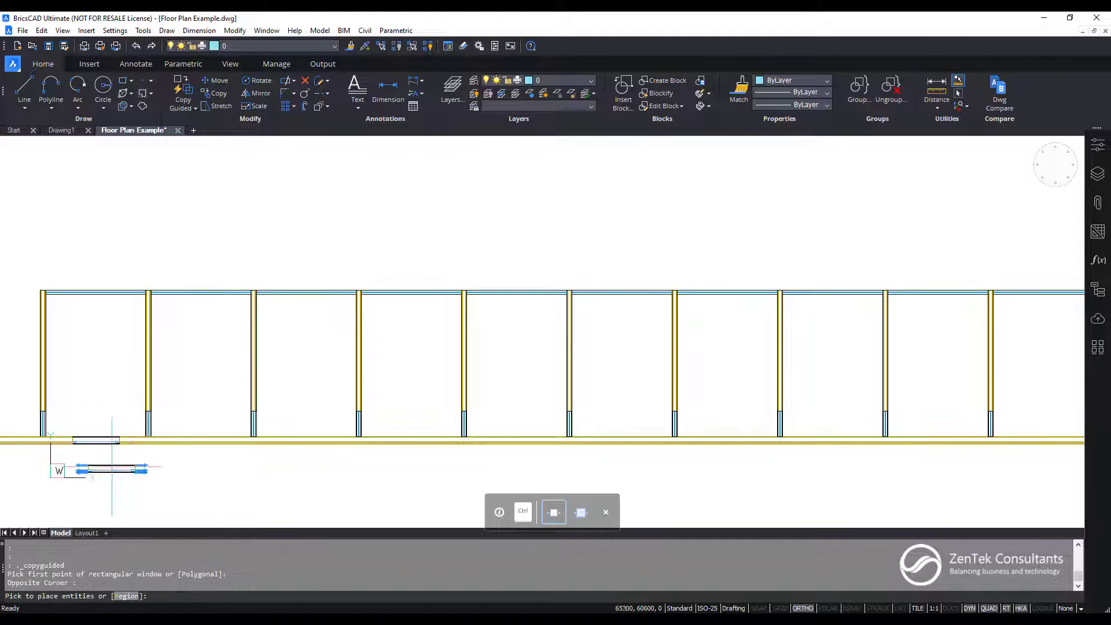
{"action": "scroll", "coordinate": [98, 462], "scroll_direction": "up", "scroll_amount": 3}
{"action": "scroll", "coordinate": [98, 463], "scroll_direction": "down", "scroll_amount": 3}
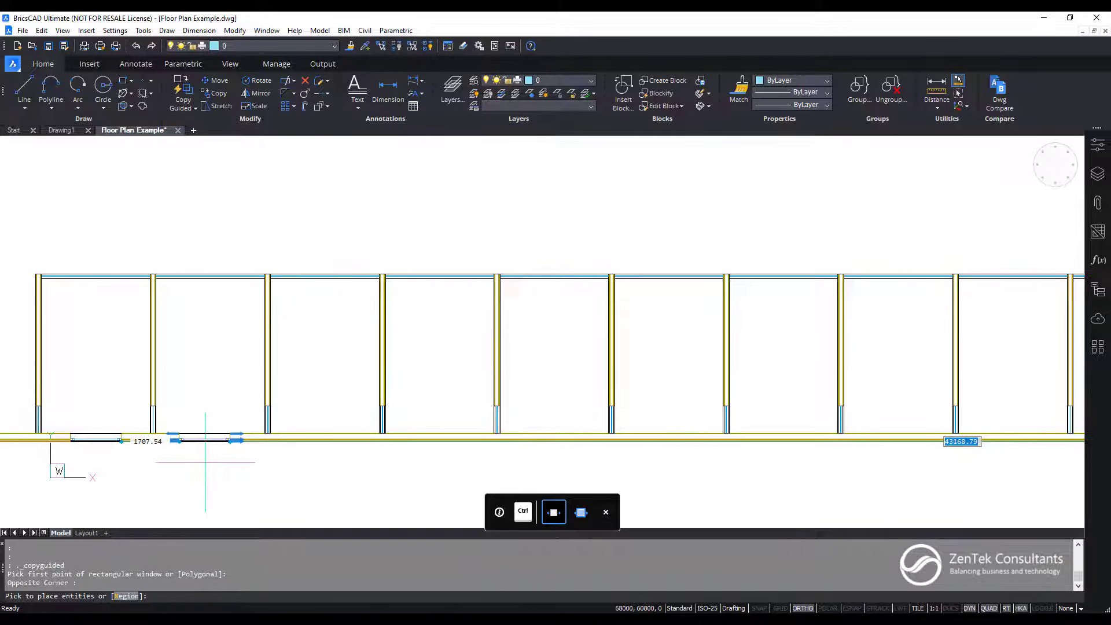
Place seven window copies, one in each successive bay along the front wall.
{"action": "left_click", "coordinate": [206, 439]}
{"action": "left_click", "coordinate": [331, 439]}
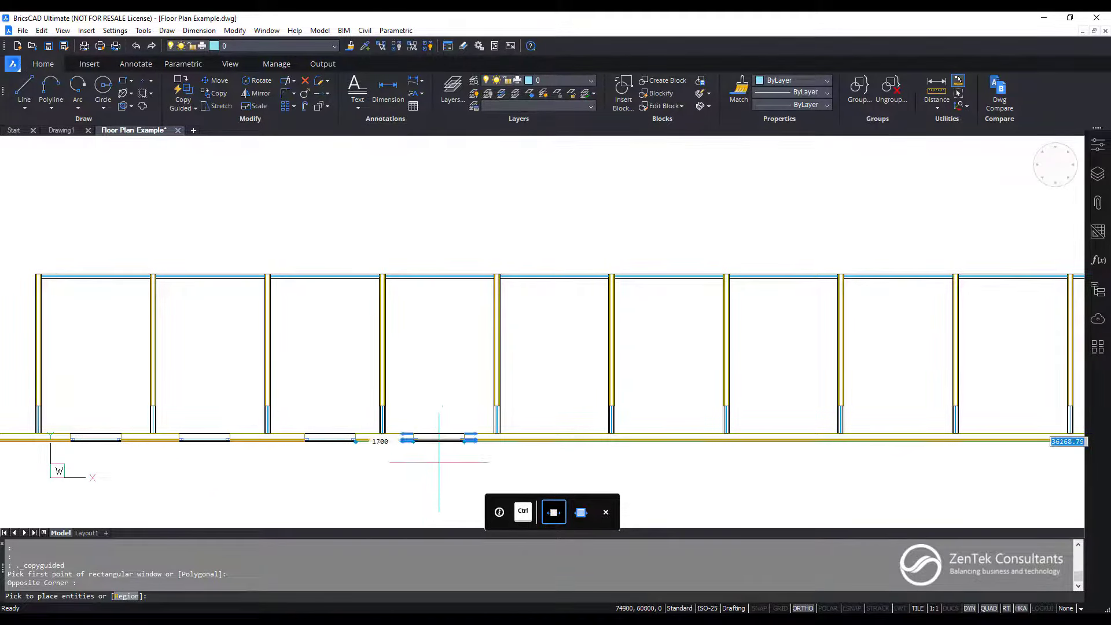
{"action": "left_click", "coordinate": [442, 438]}
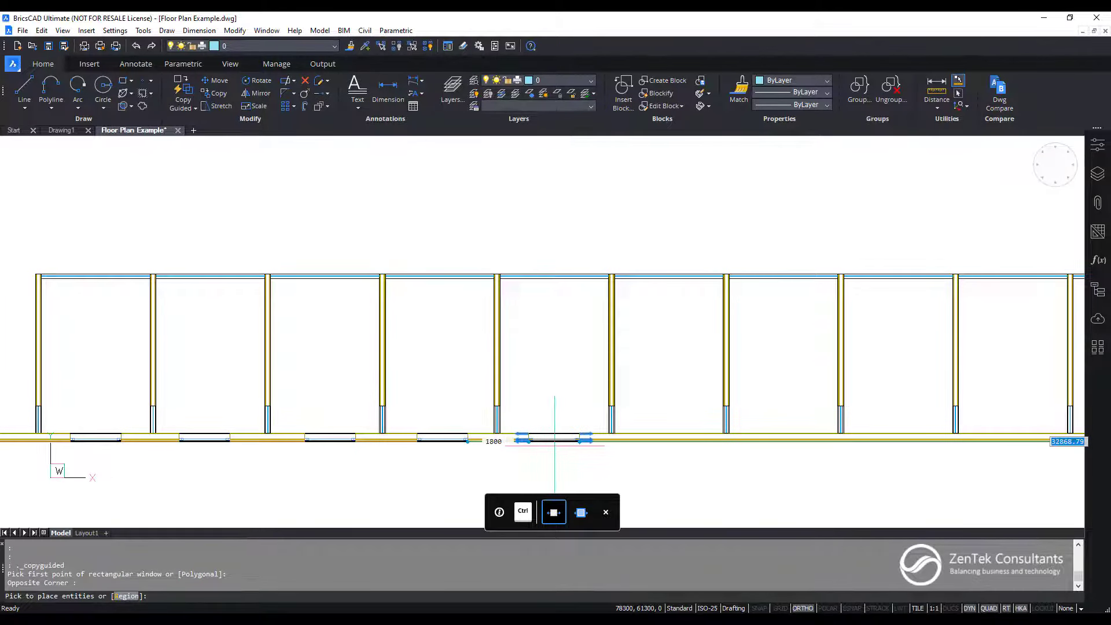
{"action": "left_click", "coordinate": [557, 439]}
{"action": "left_click", "coordinate": [663, 439]}
{"action": "left_click", "coordinate": [781, 438]}
{"action": "left_click", "coordinate": [896, 439]}
{"action": "key", "text": "Return"}
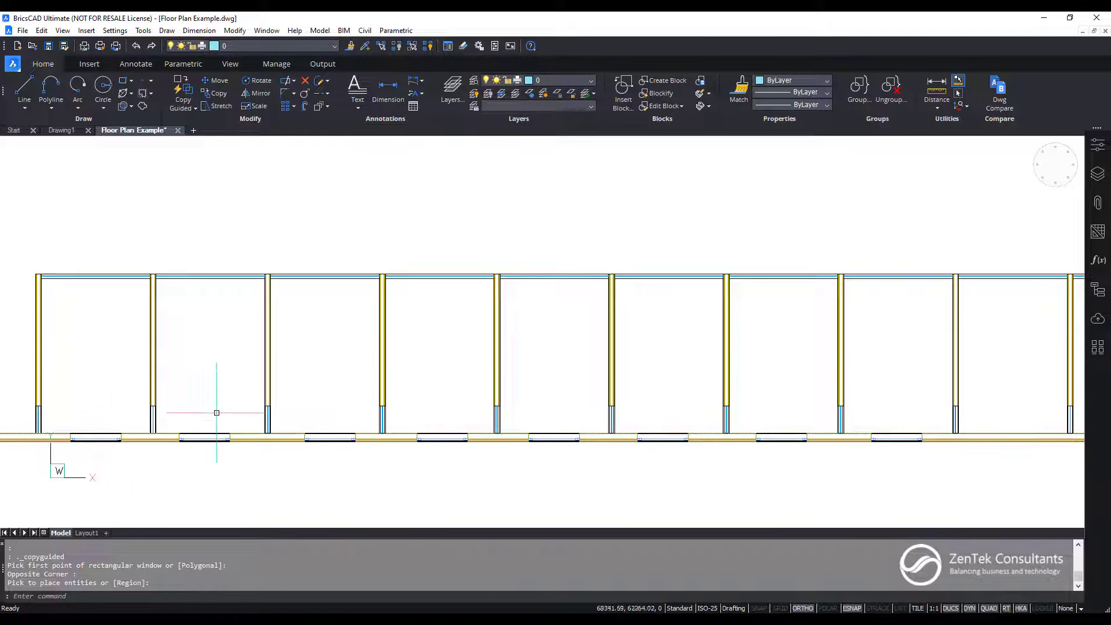
{"action": "scroll", "coordinate": [173, 472], "scroll_direction": "up", "scroll_amount": 4}
{"action": "scroll", "coordinate": [169, 472], "scroll_direction": "up", "scroll_amount": 2}
Window-select the copied windows and wall openings to inspect their grips, clearing each selection.
{"action": "middle_click_drag", "start_coordinate": [136, 399], "coordinate": [409, 451]}
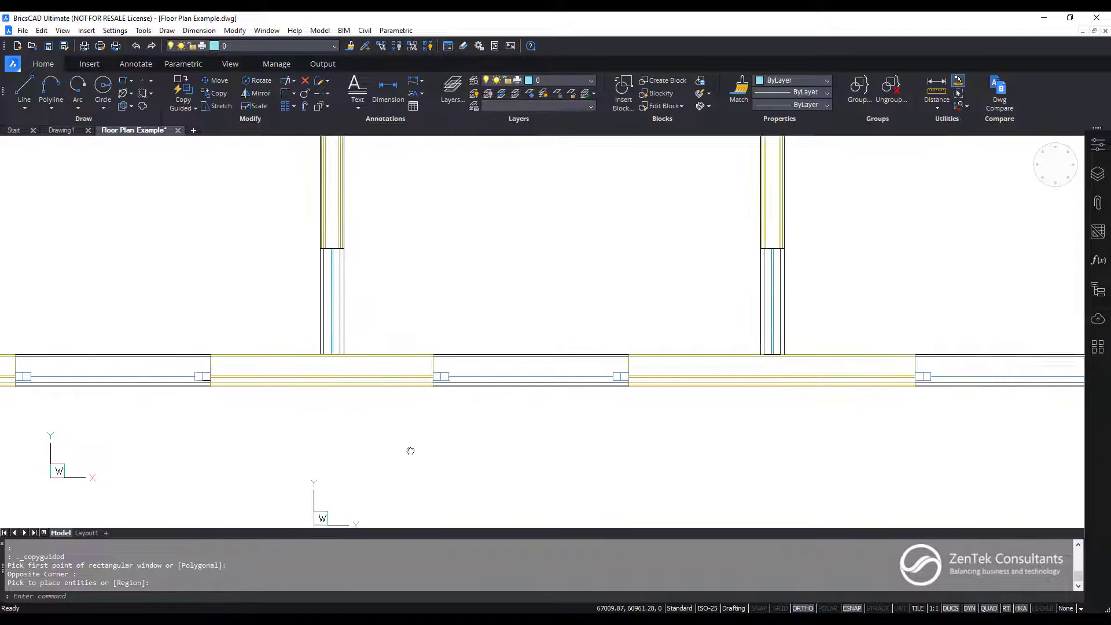
{"action": "left_click", "coordinate": [401, 441]}
{"action": "left_click", "coordinate": [356, 368]}
{"action": "key", "text": "Delete"}
{"action": "left_click", "coordinate": [445, 405]}
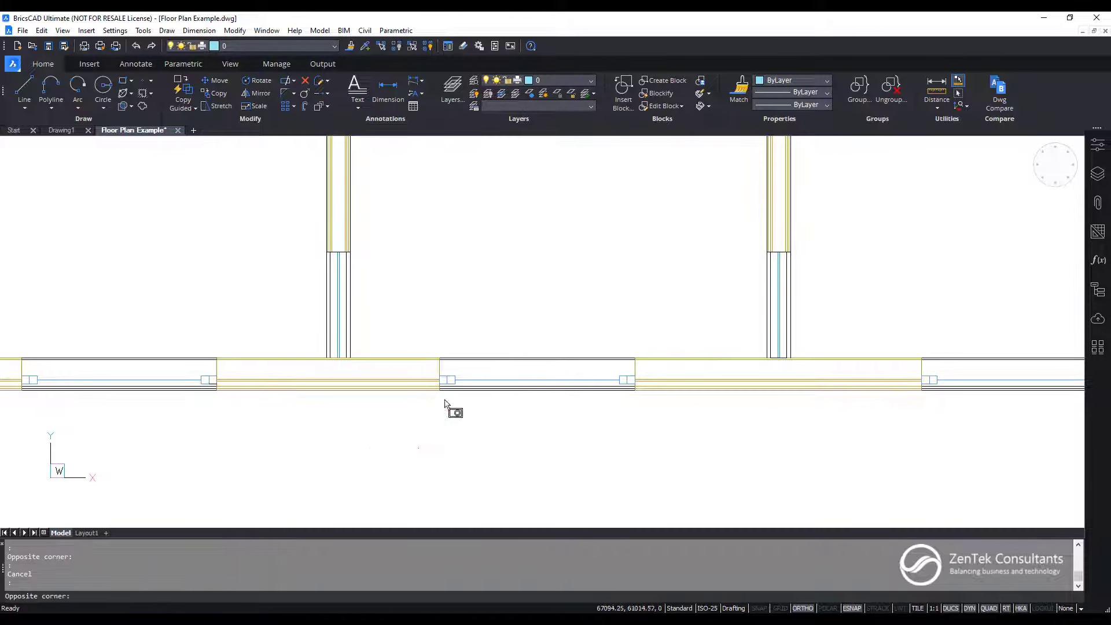
{"action": "left_click", "coordinate": [675, 313]}
{"action": "key", "text": "Escape"}
{"action": "middle_click_drag", "start_coordinate": [344, 430], "coordinate": [200, 486]}
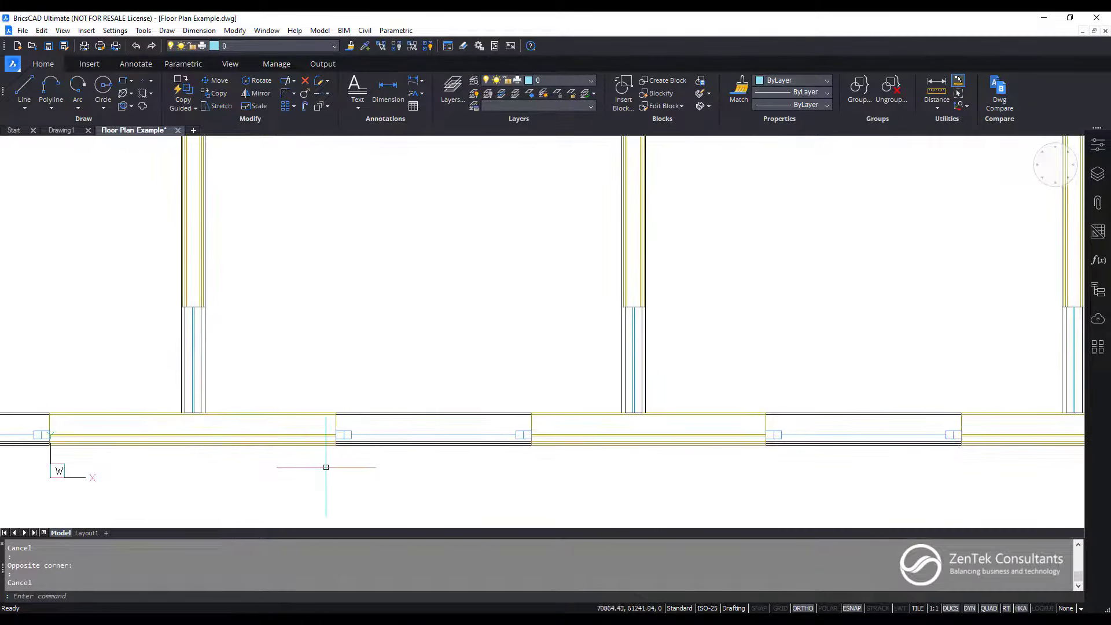
{"action": "left_click", "coordinate": [310, 480]}
{"action": "left_click", "coordinate": [528, 338]}
{"action": "key", "text": "Escape"}
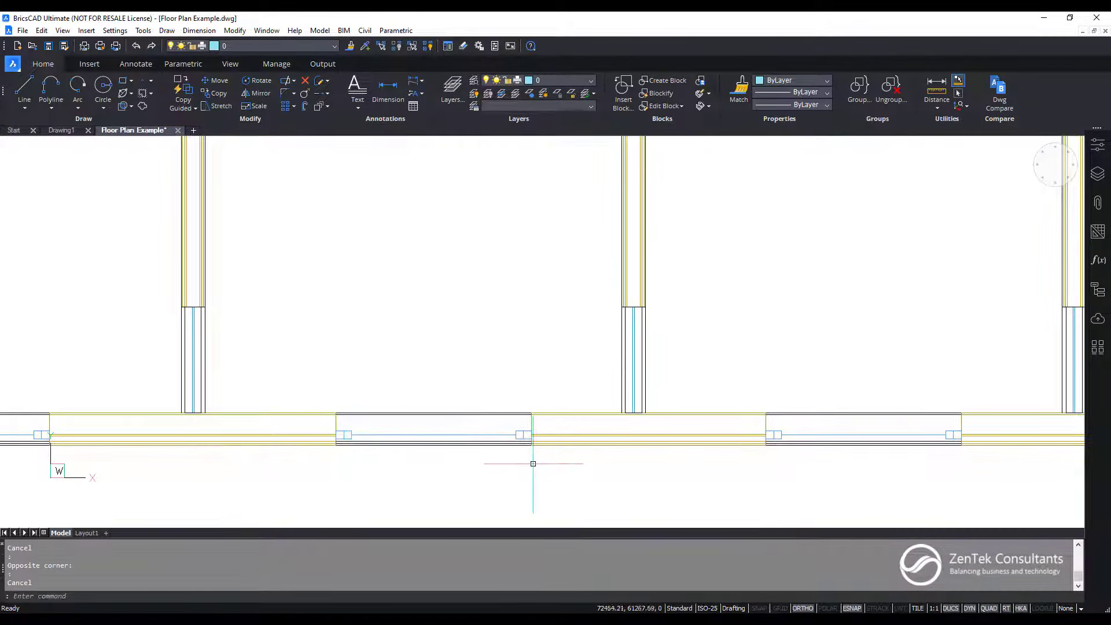
{"action": "scroll", "coordinate": [561, 449], "scroll_direction": "down", "scroll_amount": 2}
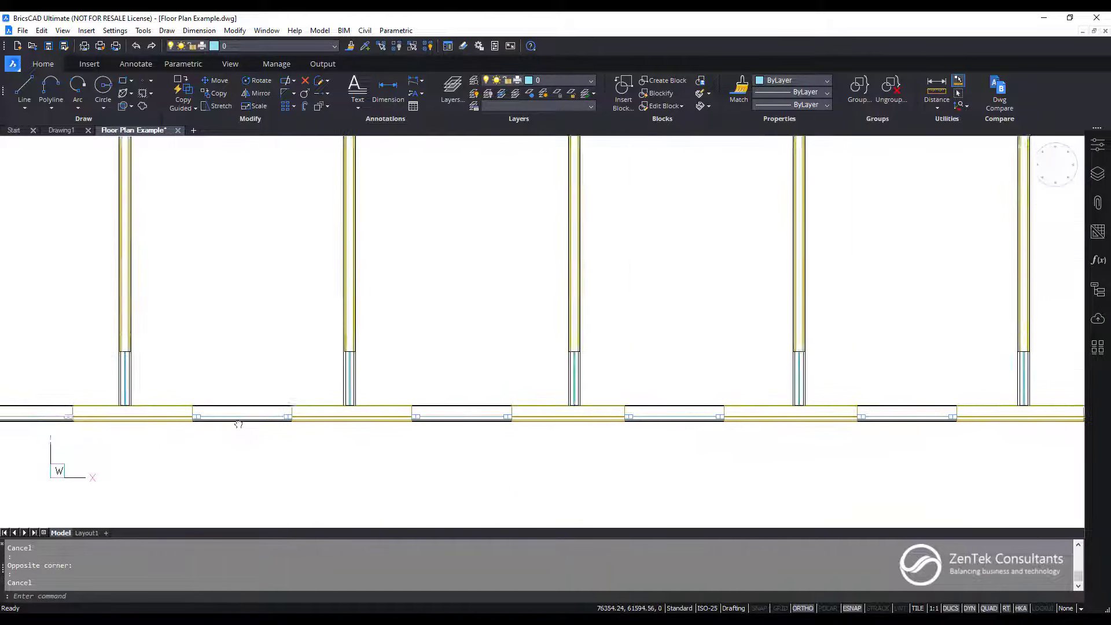
Inspect the long front wall line and another window further along, then clear the selection.
{"action": "middle_click_drag", "start_coordinate": [742, 443], "coordinate": [489, 405]}
{"action": "middle_click_drag", "start_coordinate": [812, 444], "coordinate": [274, 427]}
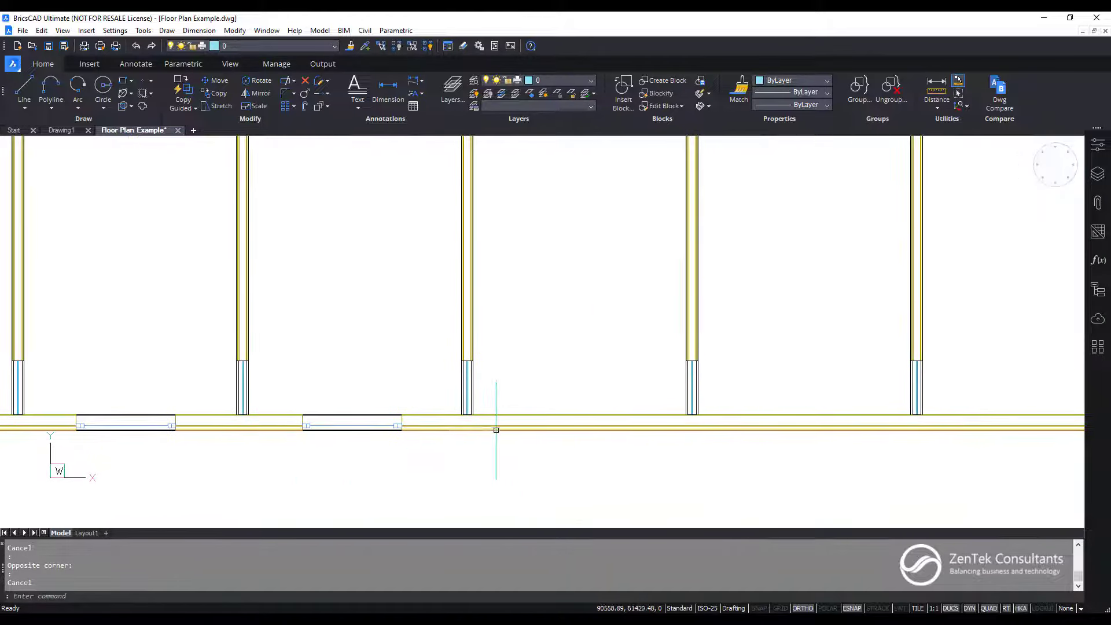
{"action": "left_click", "coordinate": [491, 421]}
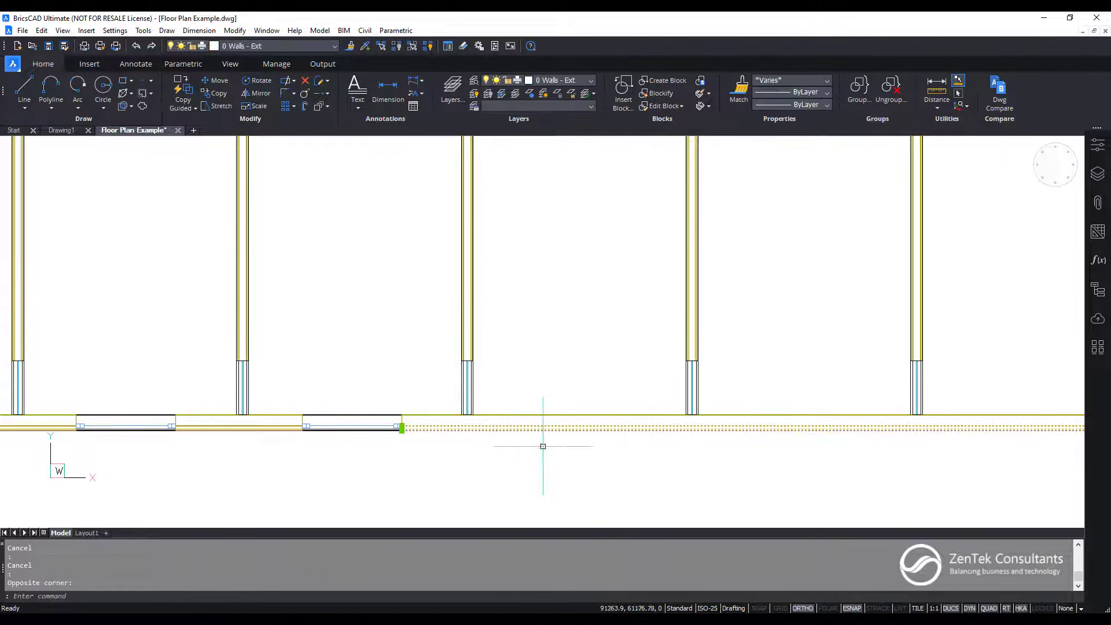
{"action": "key", "text": "Escape"}
{"action": "scroll", "coordinate": [338, 436], "scroll_direction": "up", "scroll_amount": 1}
{"action": "scroll", "coordinate": [338, 436], "scroll_direction": "up", "scroll_amount": 2}
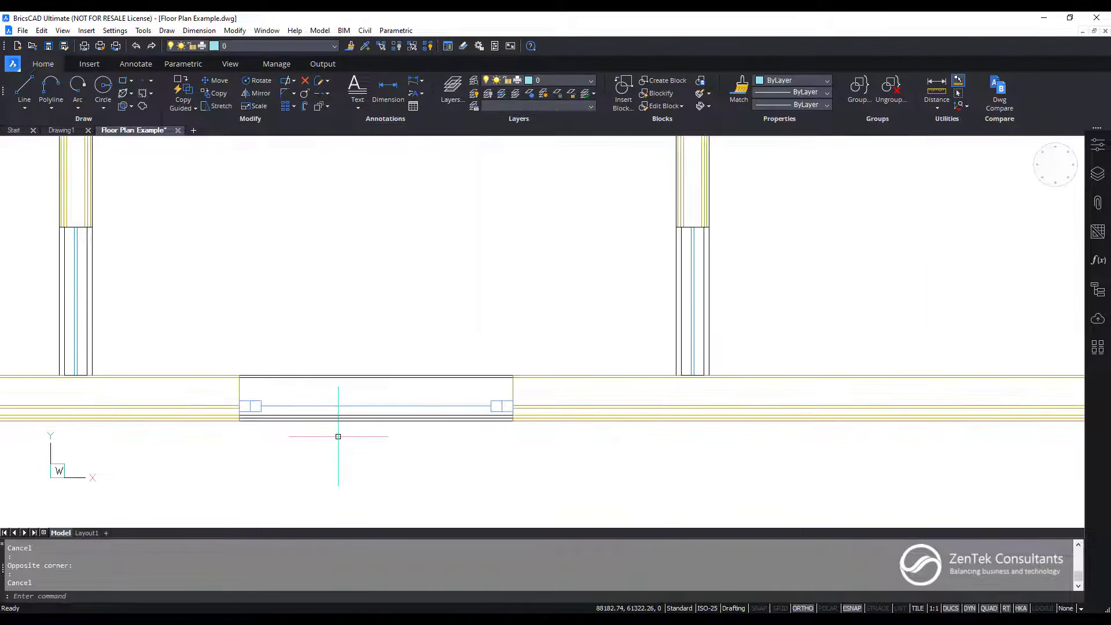
{"action": "left_click", "coordinate": [180, 465]}
{"action": "left_click", "coordinate": [499, 291]}
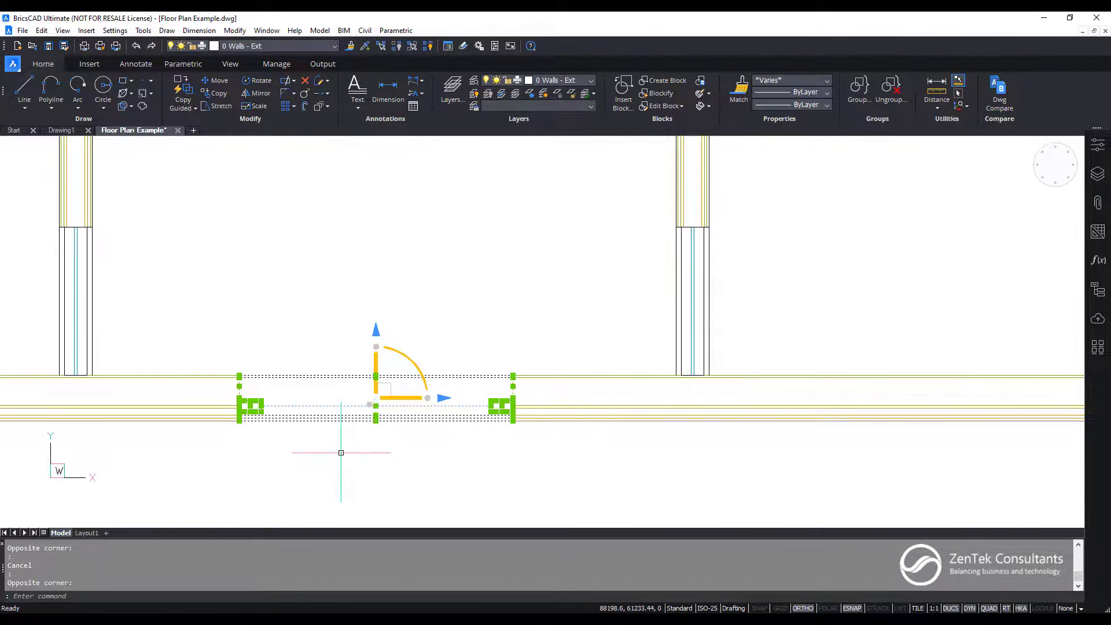
{"action": "scroll", "coordinate": [342, 452], "scroll_direction": "down", "scroll_amount": 2}
{"action": "scroll", "coordinate": [341, 452], "scroll_direction": "down", "scroll_amount": 2}
{"action": "key", "text": "Escape"}
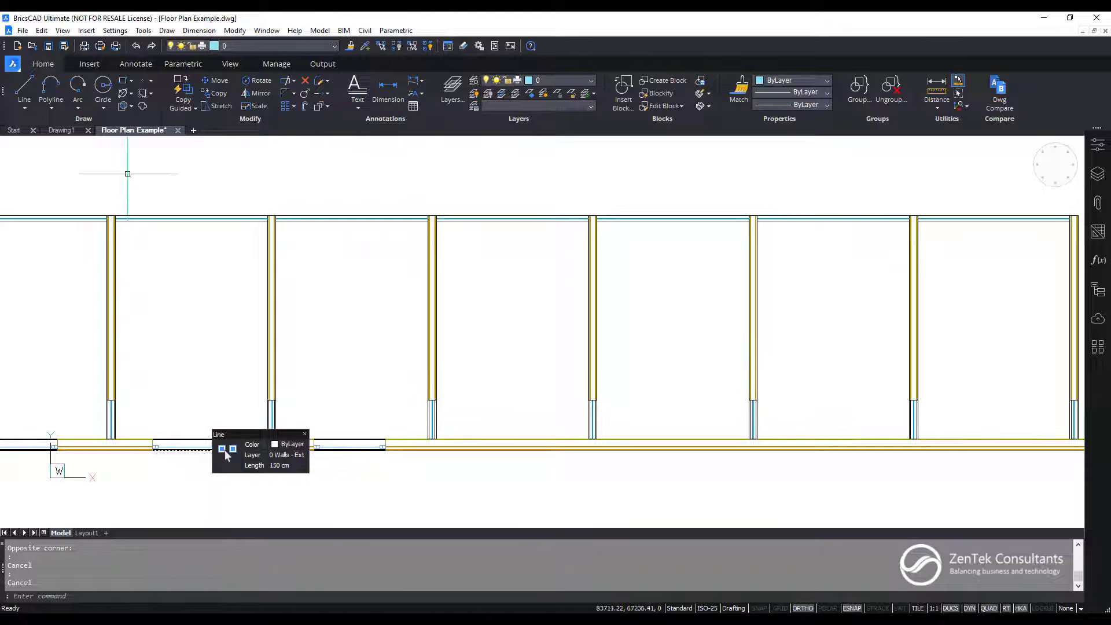
Guided-move a front-wall window to a 1950 gap from its left neighbour, then reselect it.
{"action": "left_click", "coordinate": [184, 106]}
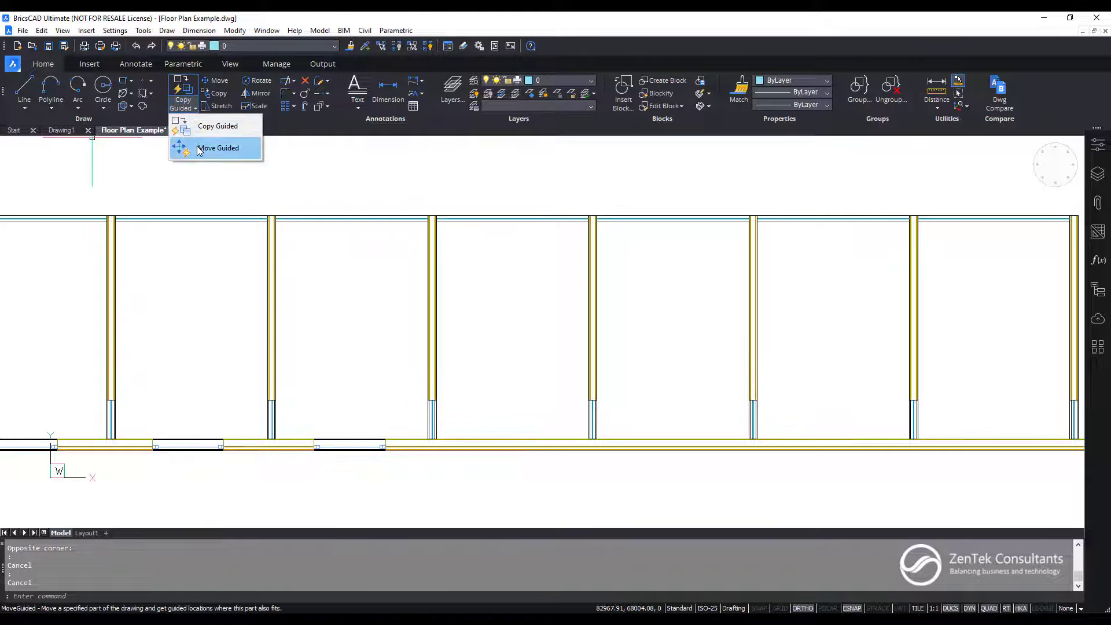
{"action": "left_click", "coordinate": [199, 150]}
{"action": "left_click", "coordinate": [293, 473]}
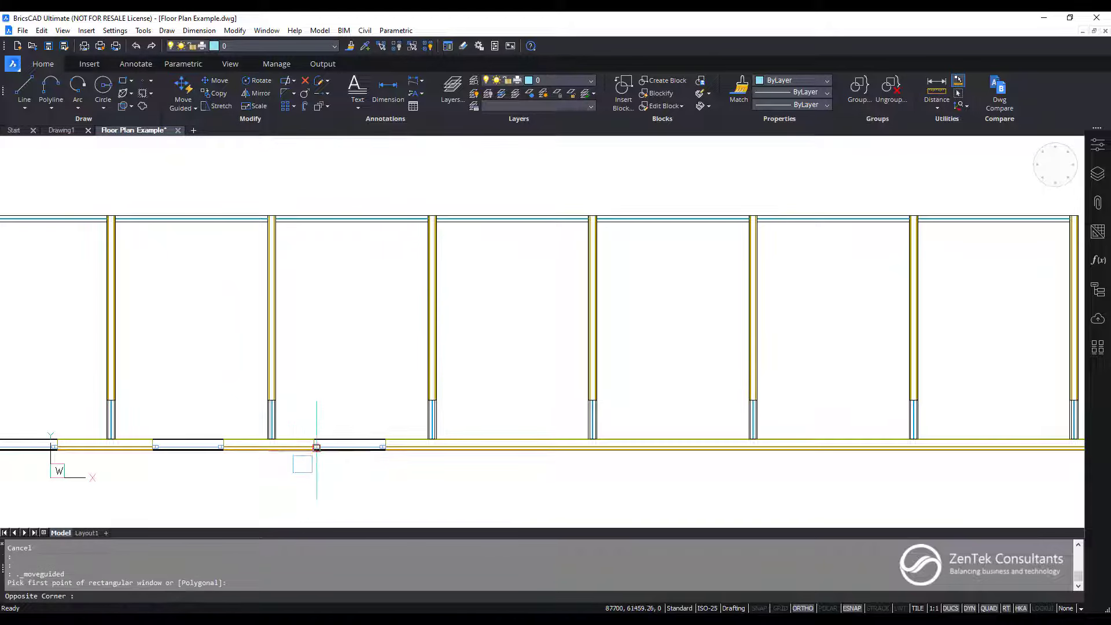
{"action": "left_click", "coordinate": [390, 410]}
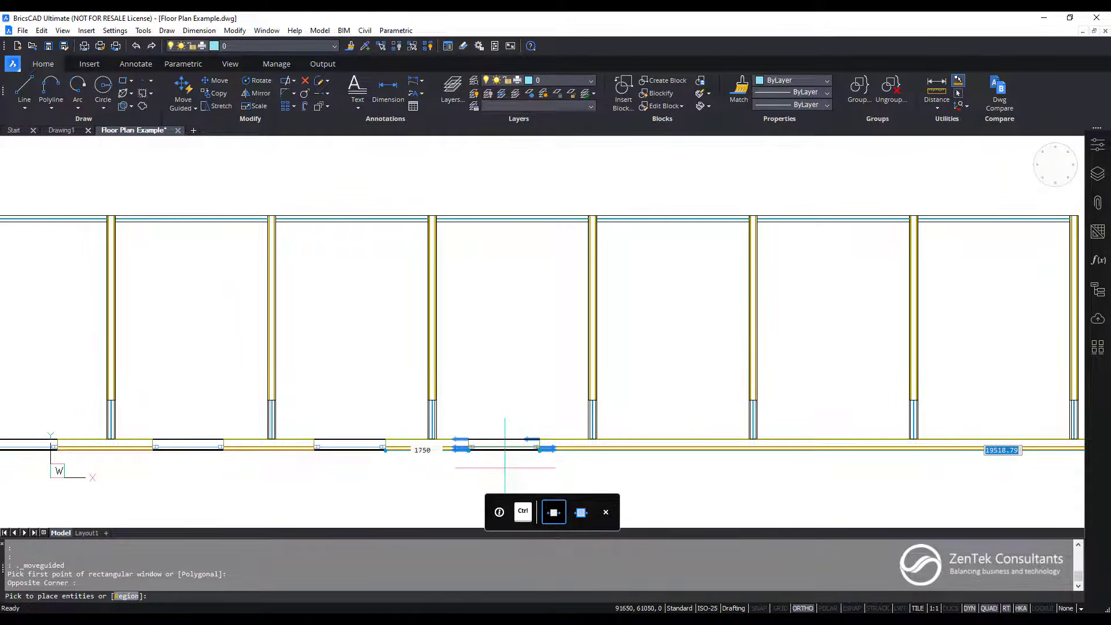
{"action": "key", "text": "Tab"}
{"action": "type", "text": "1950"}
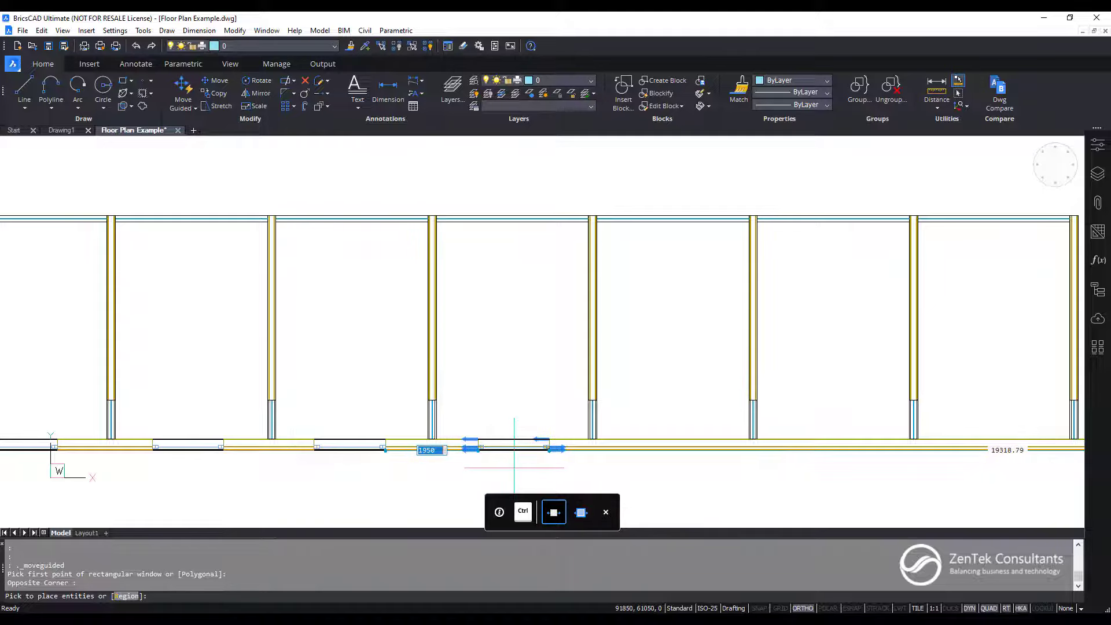
{"action": "key", "text": "Return"}
{"action": "key", "text": "Escape"}
{"action": "left_click", "coordinate": [346, 450]}
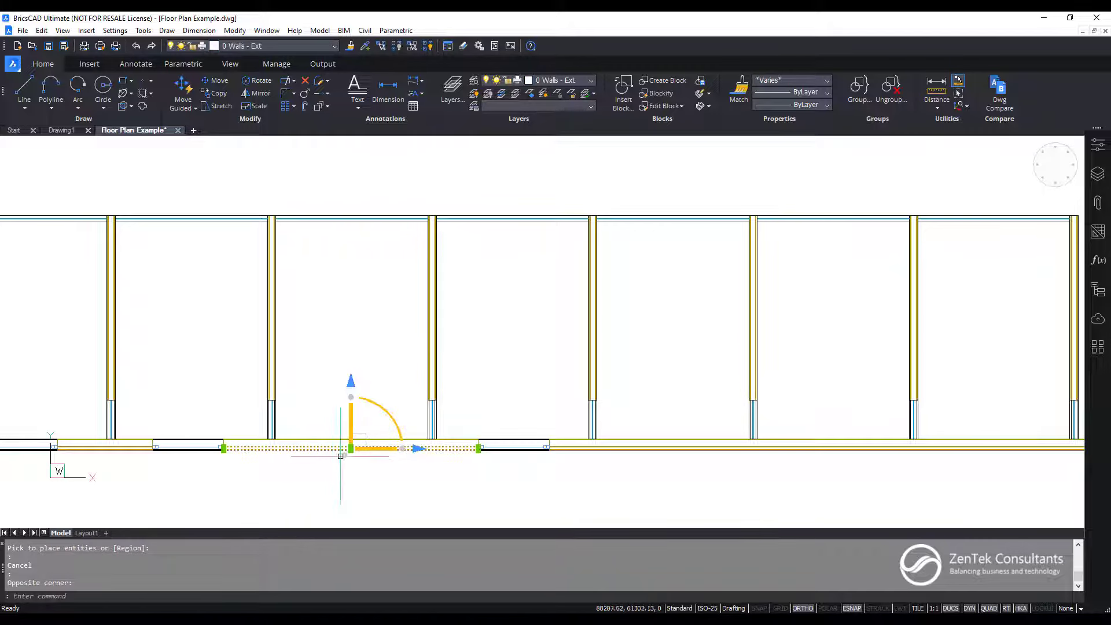
{"action": "scroll", "coordinate": [339, 450], "scroll_direction": "up", "scroll_amount": 5}
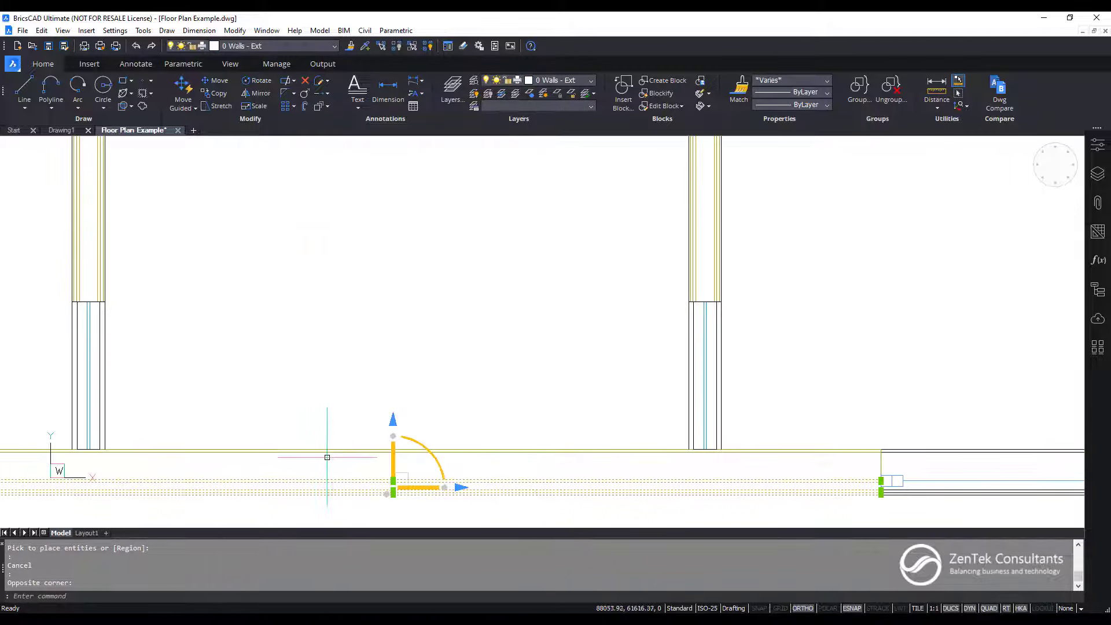
{"action": "scroll", "coordinate": [328, 445], "scroll_direction": "down", "scroll_amount": 5}
{"action": "scroll", "coordinate": [330, 444], "scroll_direction": "down", "scroll_amount": 1}
{"action": "key", "text": "Escape"}
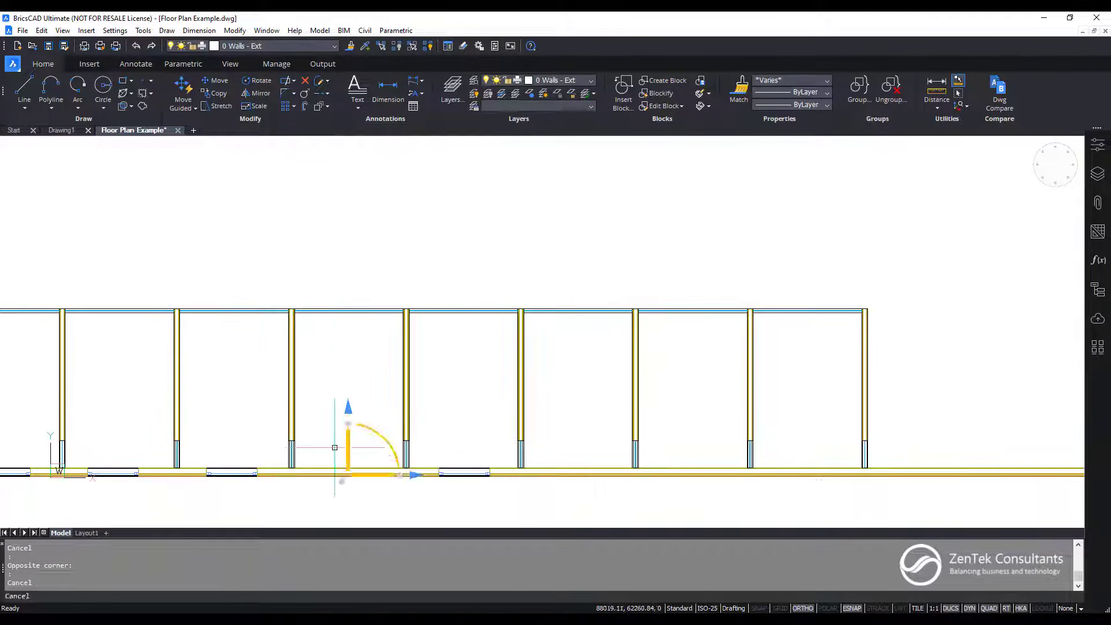
{"action": "scroll", "coordinate": [332, 445], "scroll_direction": "down", "scroll_amount": 3}
{"action": "scroll", "coordinate": [442, 417], "scroll_direction": "up", "scroll_amount": 2}
{"action": "scroll", "coordinate": [469, 415], "scroll_direction": "up", "scroll_amount": 1}
{"action": "scroll", "coordinate": [628, 405], "scroll_direction": "down", "scroll_amount": 1}
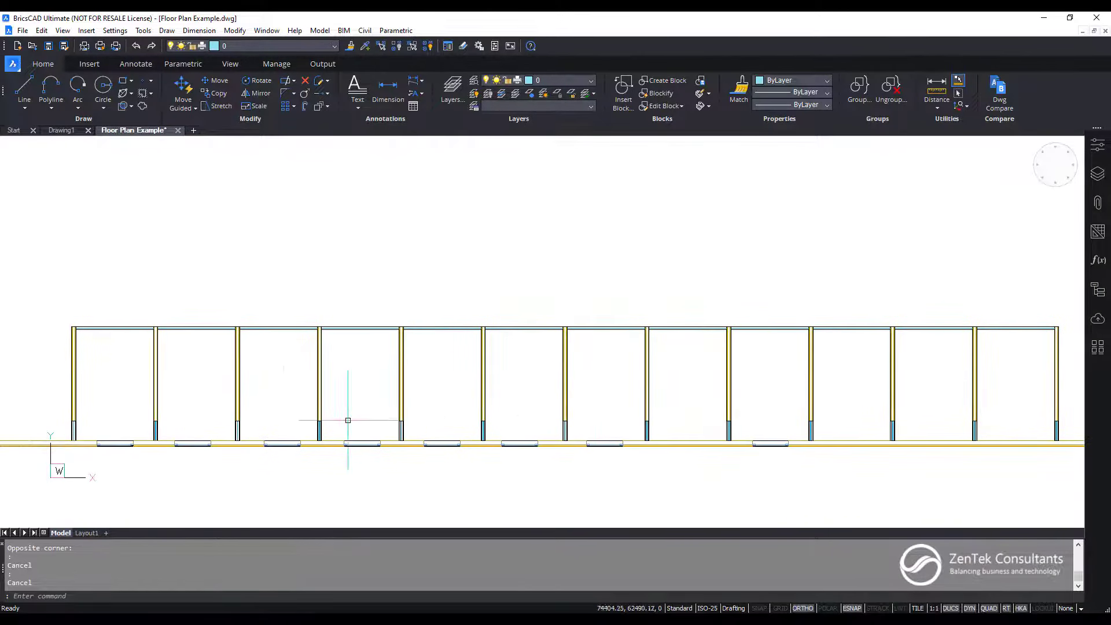
{"action": "middle_click_drag", "start_coordinate": [230, 408], "coordinate": [199, 414]}
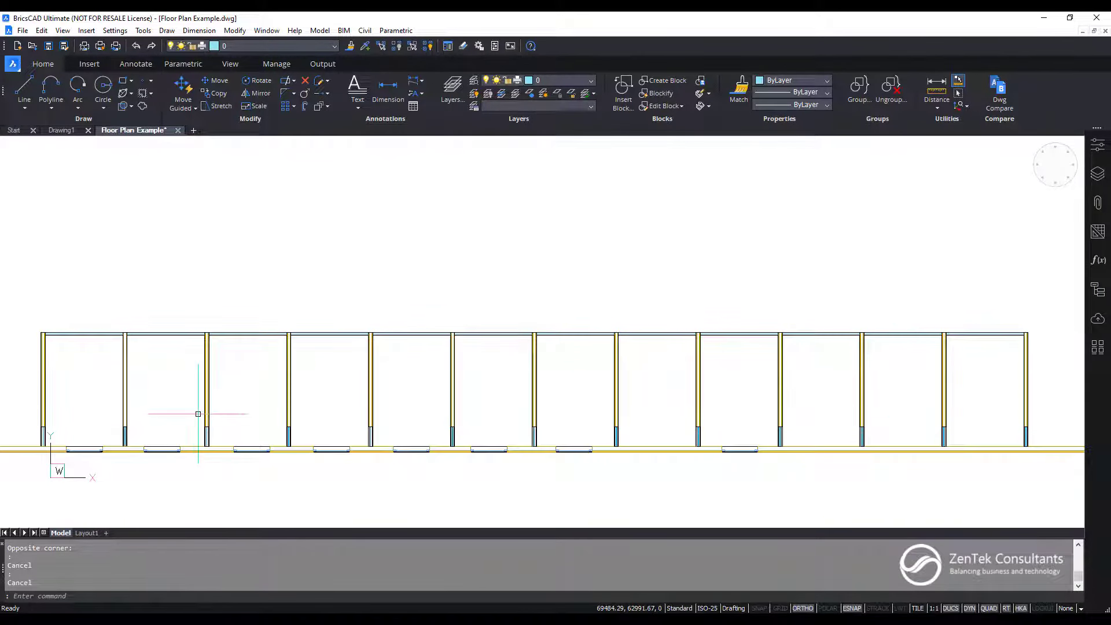